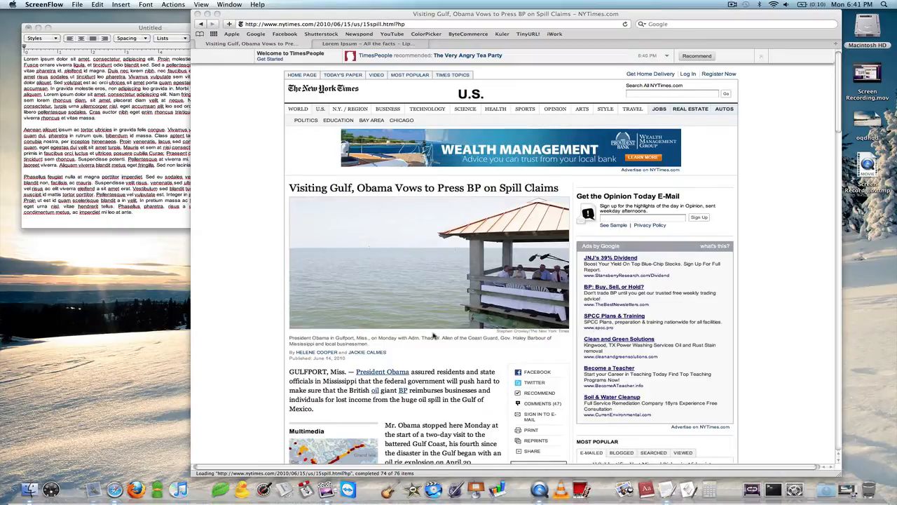
scroll(434, 336, down, 4)
scroll(435, 336, up, 3)
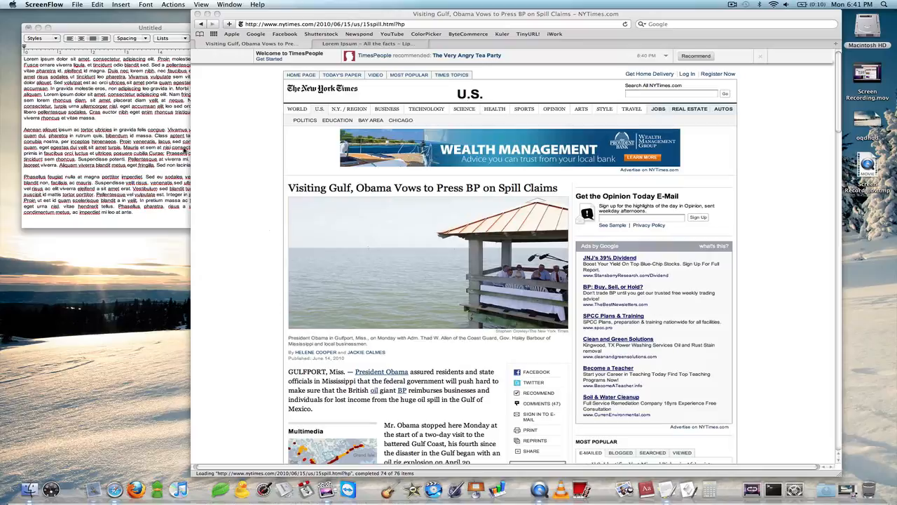
Bring the untitled TextEdit document in front of the NYTimes article
click(175, 150)
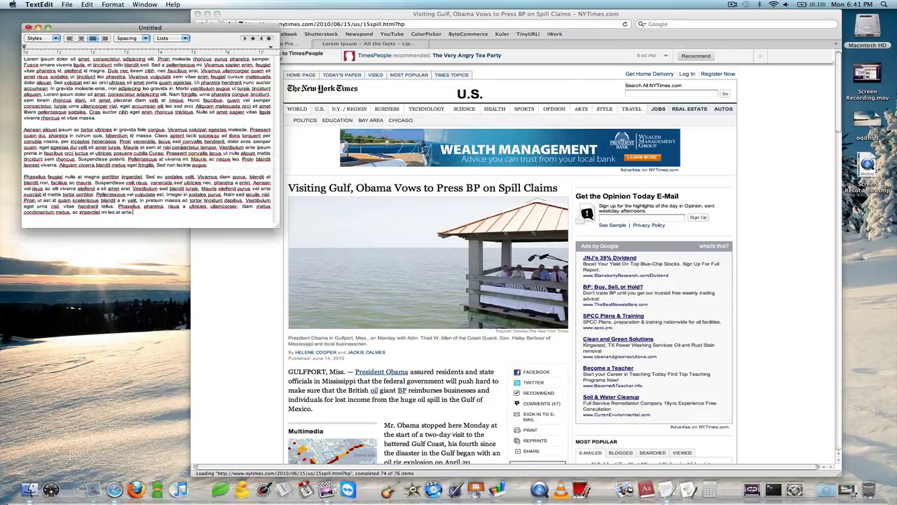
Show the lorem ipsum paragraphs selected in green twice, by drag and by Select All, clearing each time
triple_click(133, 130)
drag(133, 131, 176, 218)
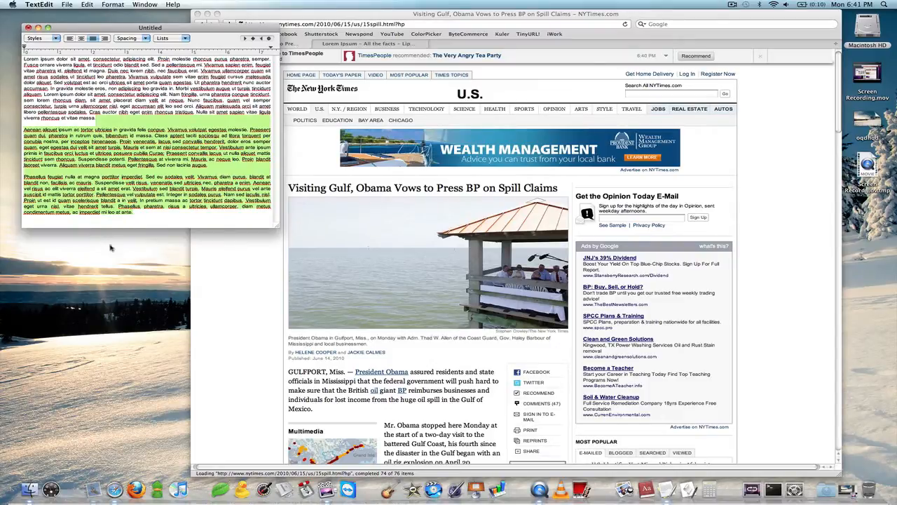
click(125, 167)
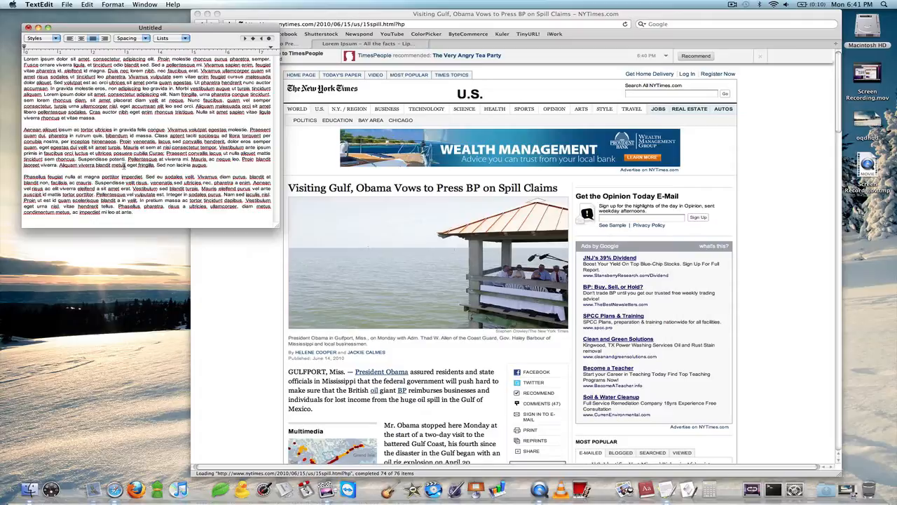
key(super+a)
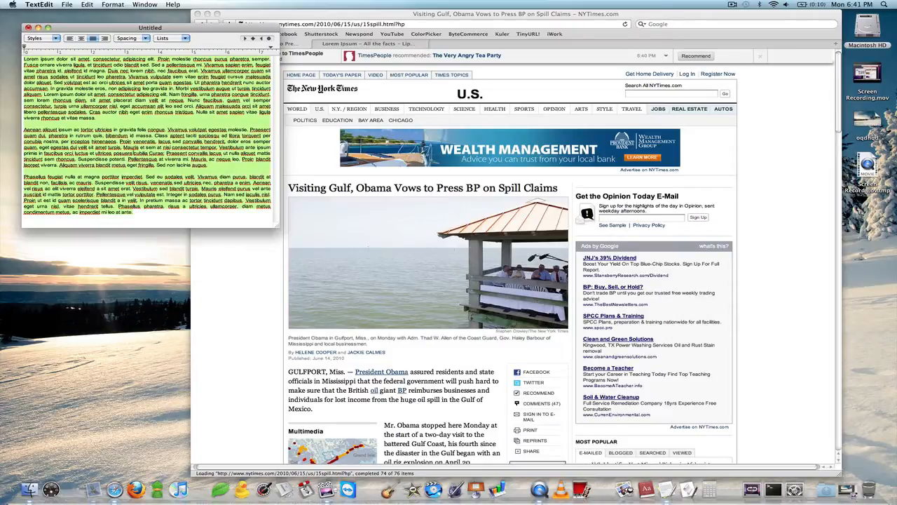
click(159, 143)
click(249, 358)
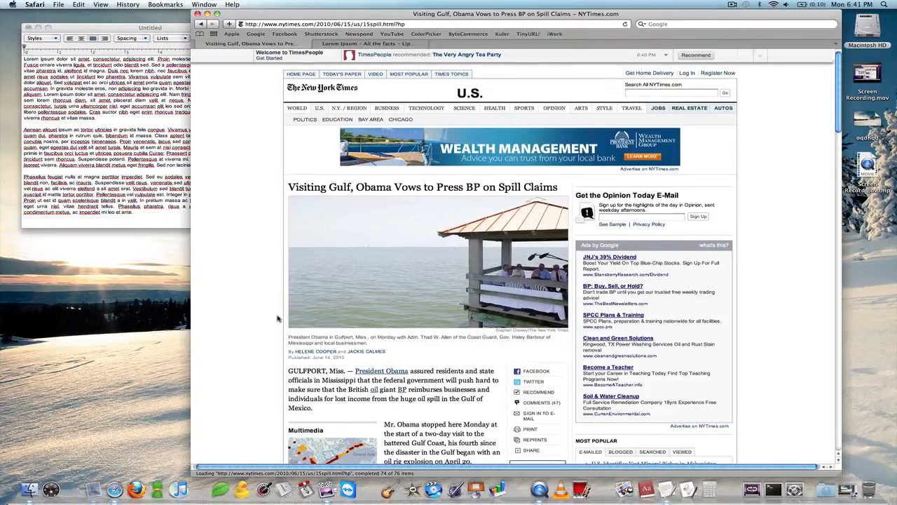
scroll(277, 320, down, 5)
scroll(277, 319, up, 5)
scroll(278, 320, down, 6)
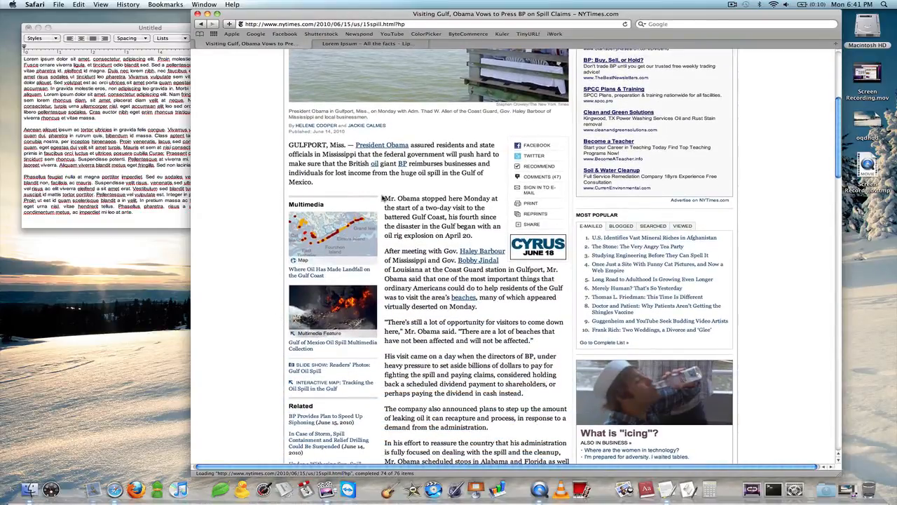
mouse_move(384, 197)
mouse_down()
mouse_move(463, 333)
mouse_move(473, 417)
mouse_up()
scroll(473, 417, down, 4)
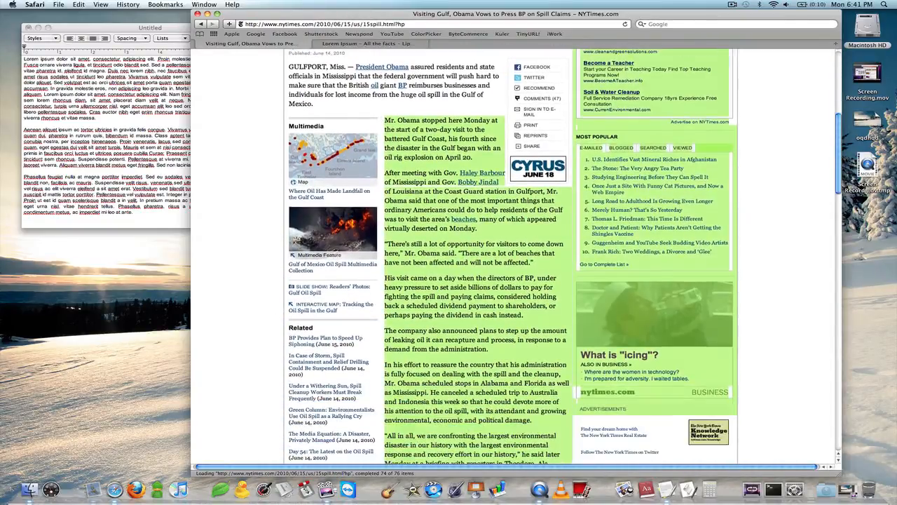
scroll(473, 417, down, 1)
click(473, 410)
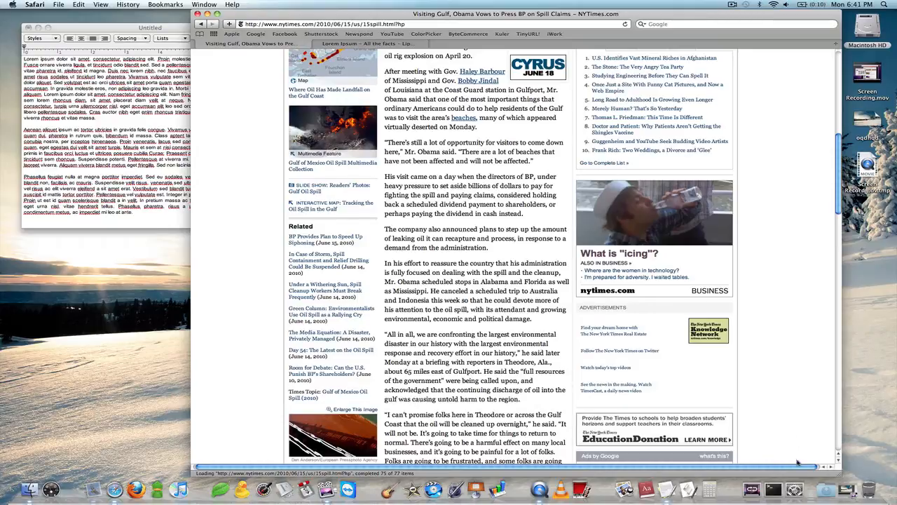
Reach the Appearance pane in System Preferences and move its window up and to the right
click(795, 489)
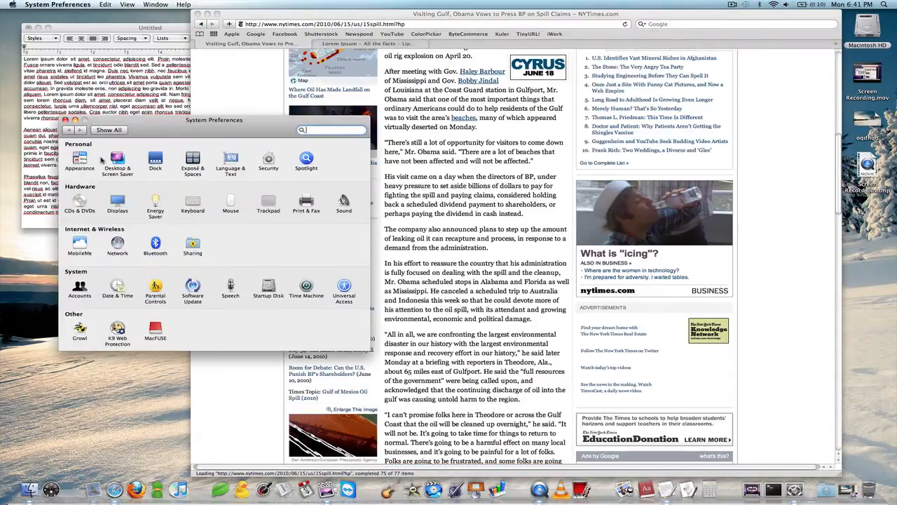
click(80, 161)
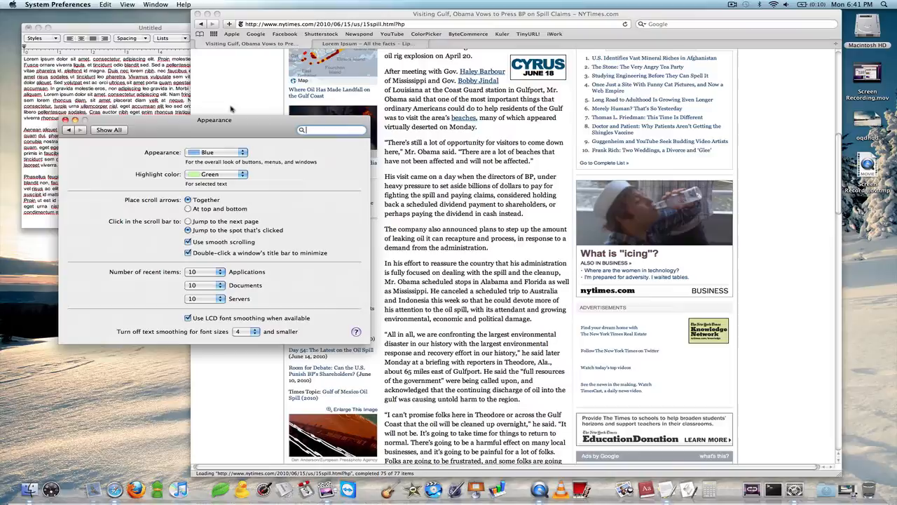
drag(214, 130, 472, 125)
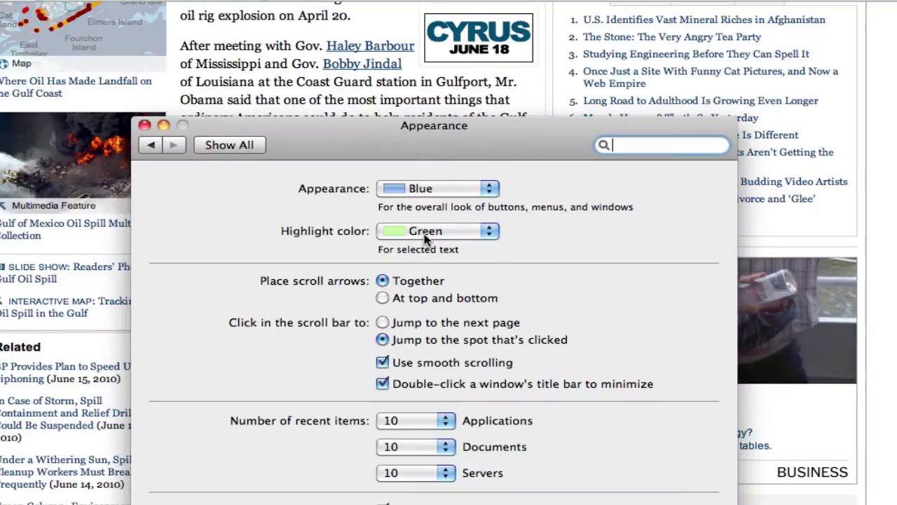
Try a custom highlight colour picked from the Colors wheel, then dismiss the picker
click(425, 231)
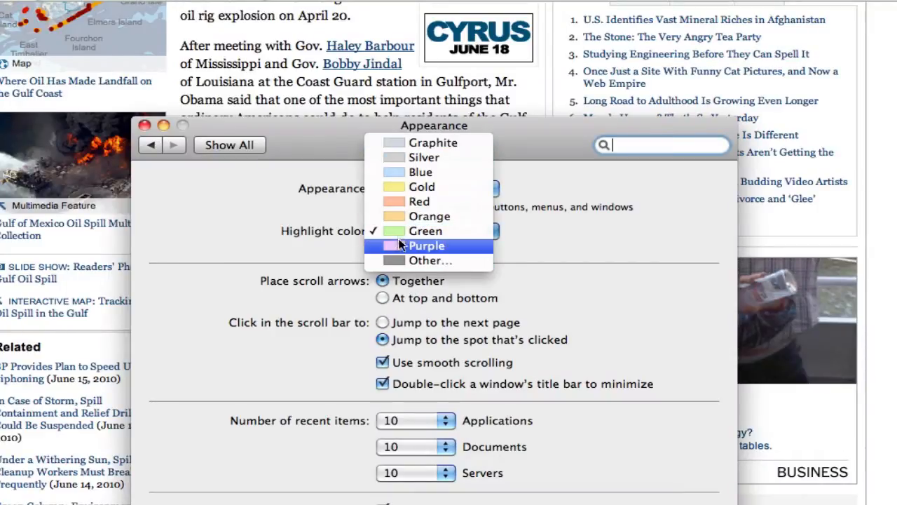
click(430, 260)
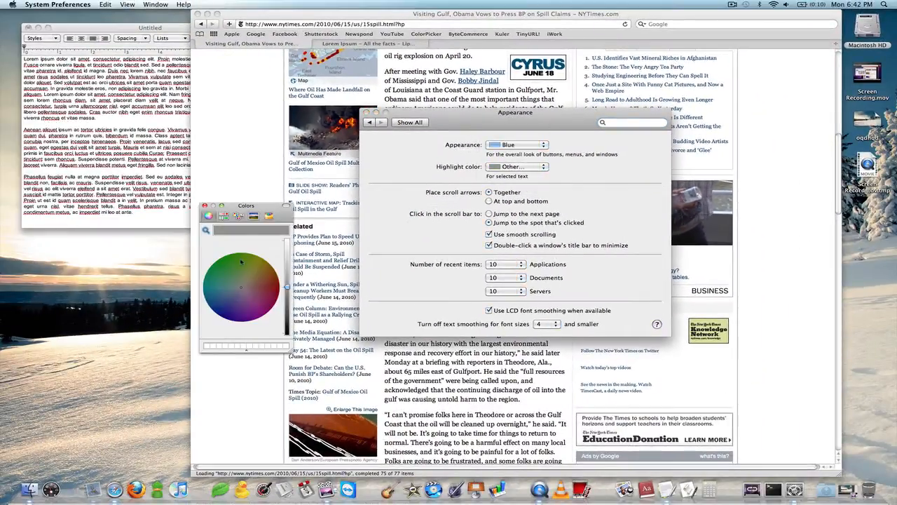
drag(265, 249, 227, 295)
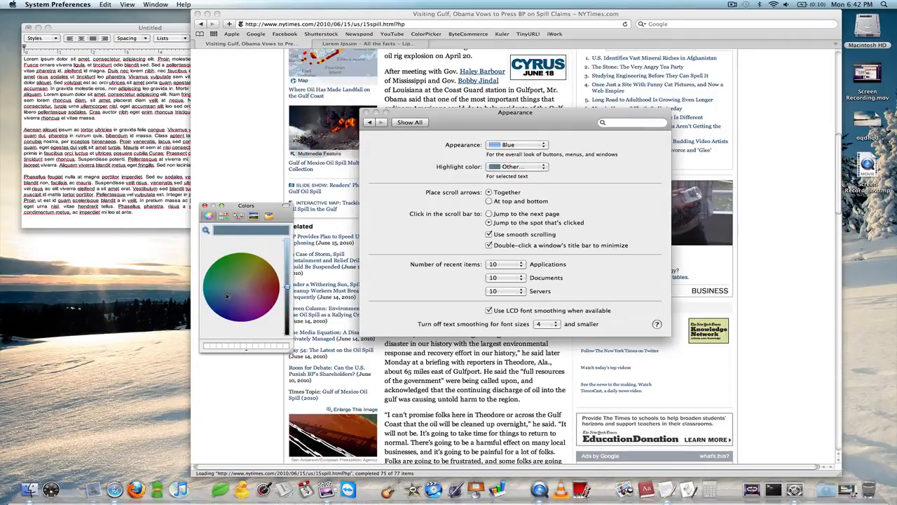
click(204, 206)
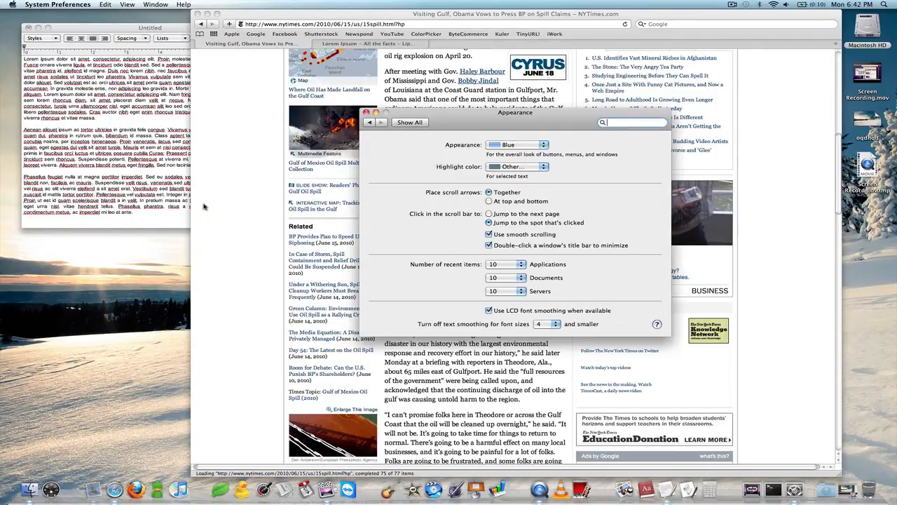
Set the highlight colour back to Green and close the Appearance settings
click(493, 167)
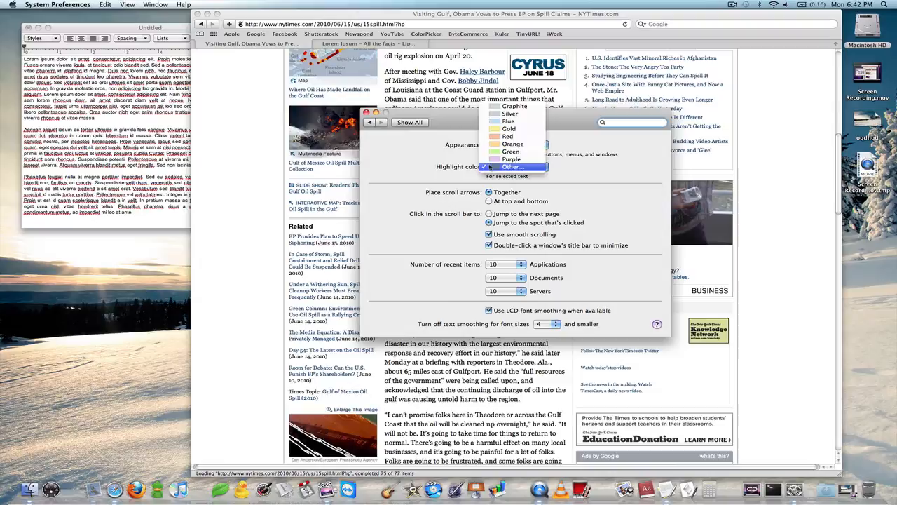
click(505, 155)
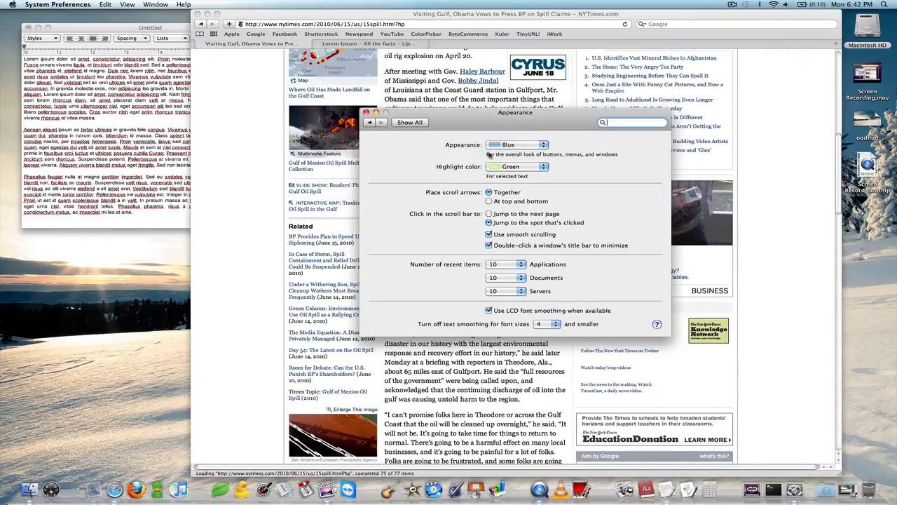
click(489, 155)
Select three article paragraphs in green, then clear the selection
drag(423, 167, 481, 288)
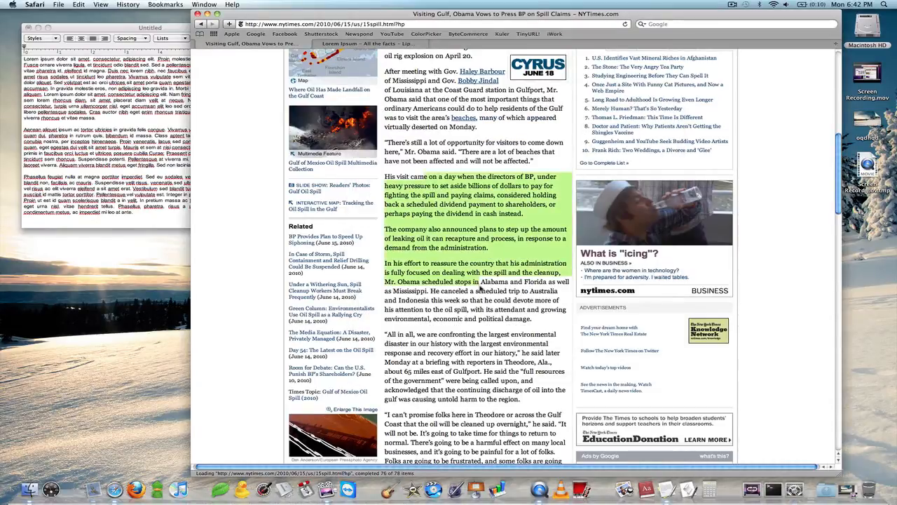
click(481, 286)
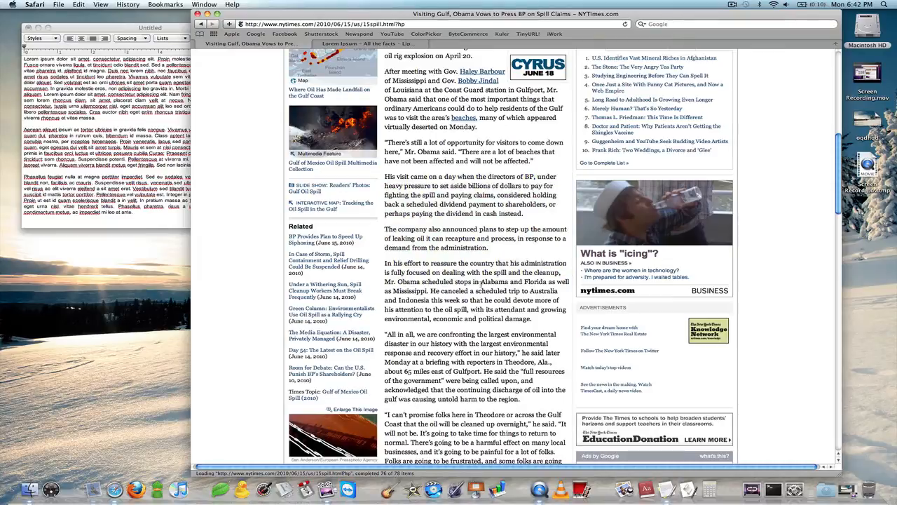